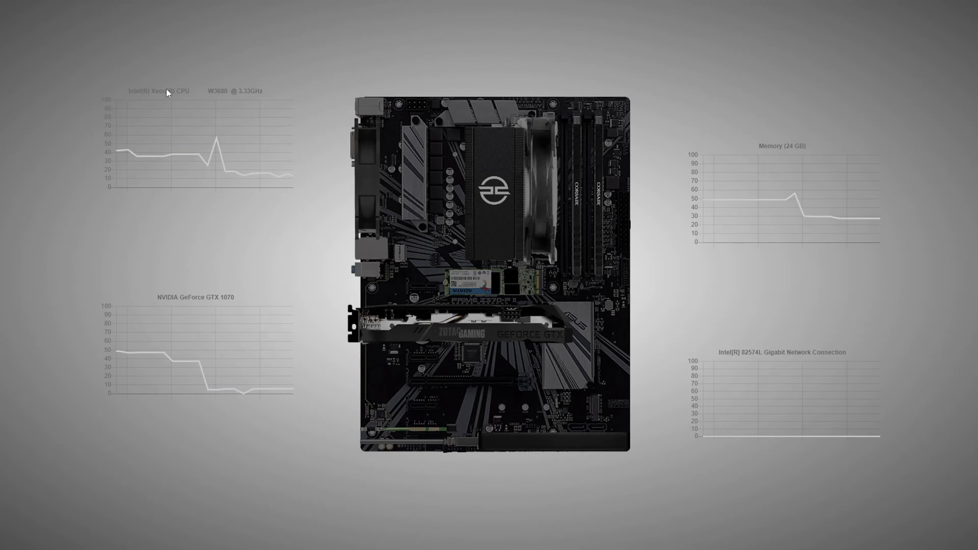
drag(107, 85, 232, 319)
click(156, 294)
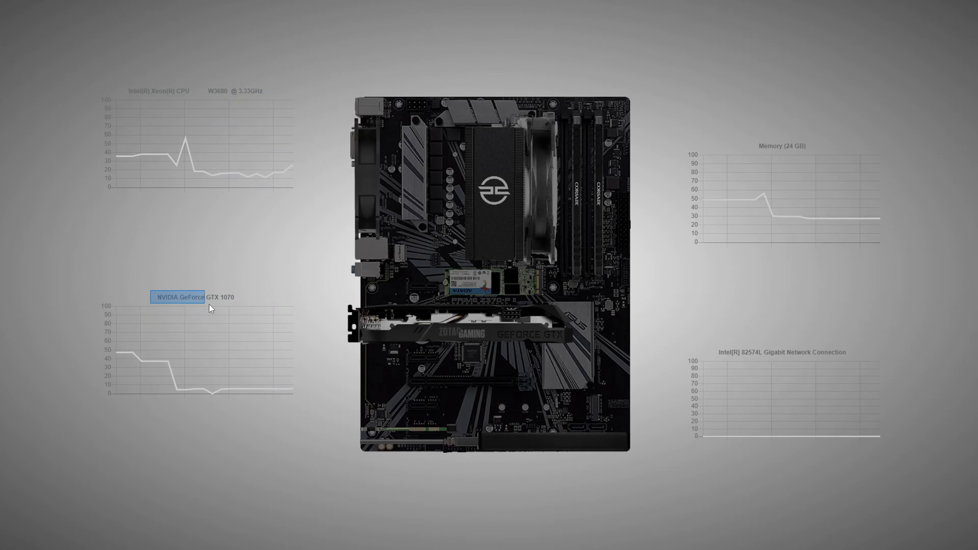
click(240, 304)
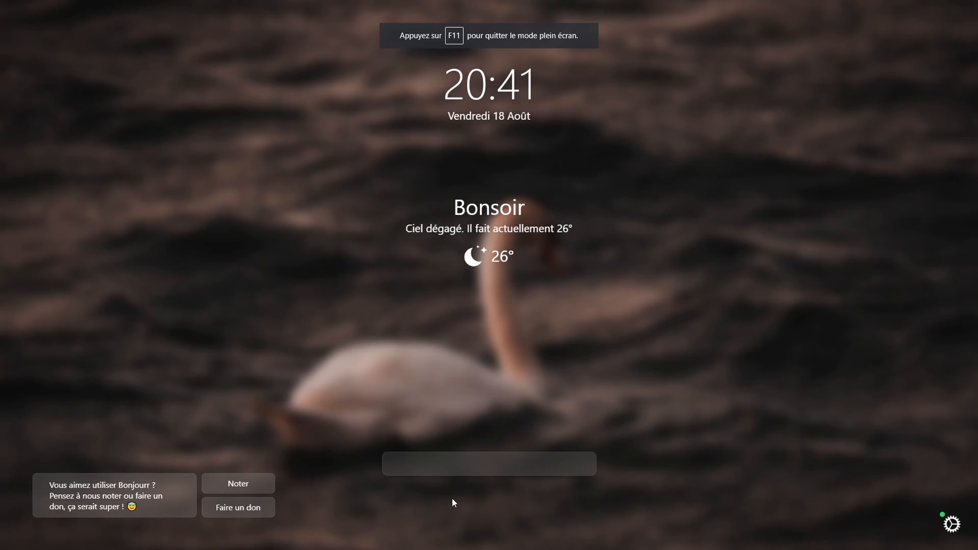
- Search the web for "gamebanana mario odyssey" and open GameBanana's Super Mario Odyssey mods and resources page
click(452, 462)
text(gam)
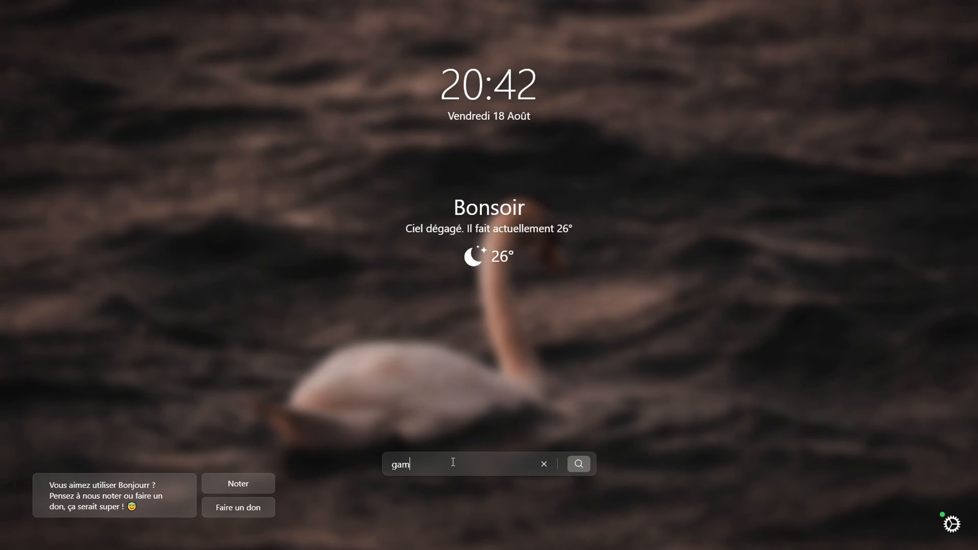
text(ebanana mario odyssey)
key(Return)
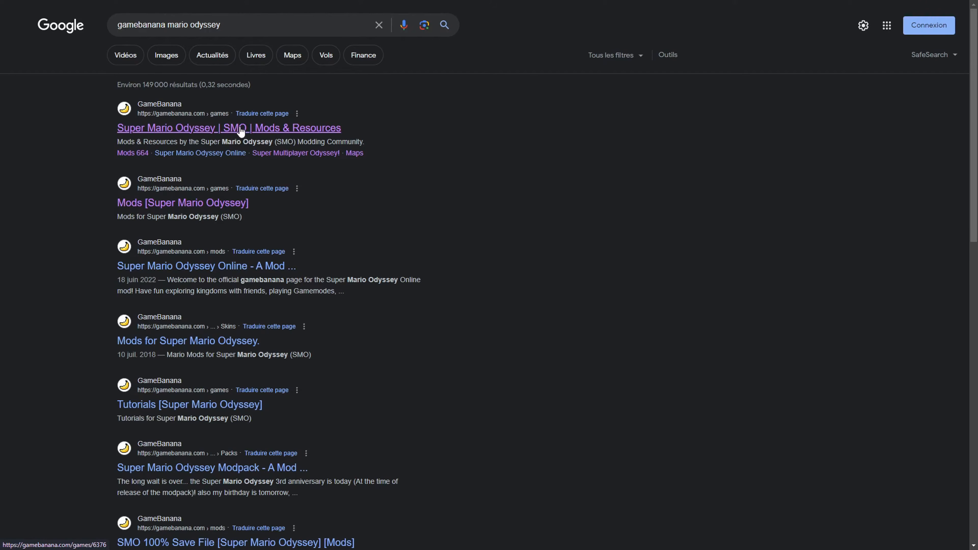
click(240, 131)
mouse_move(301, 176)
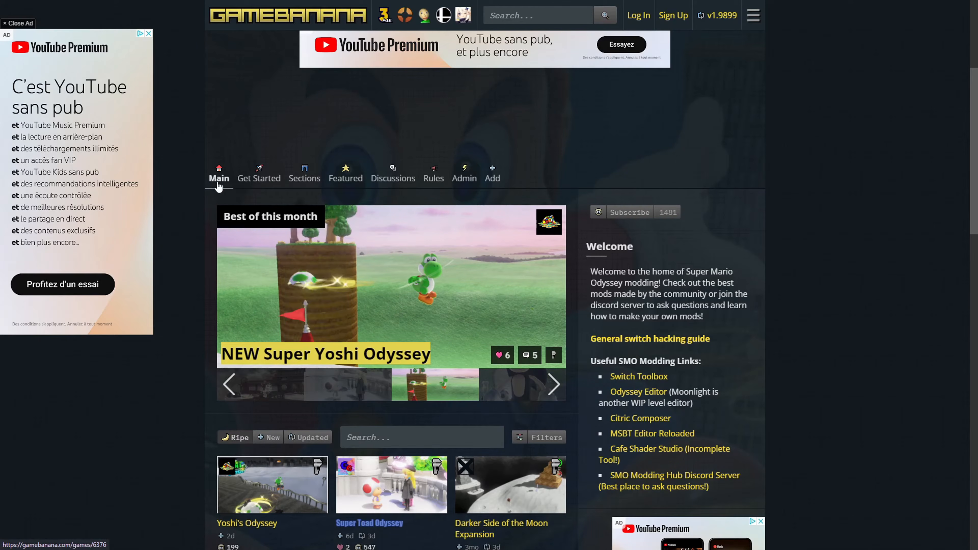
scroll(196, 193, down, 5)
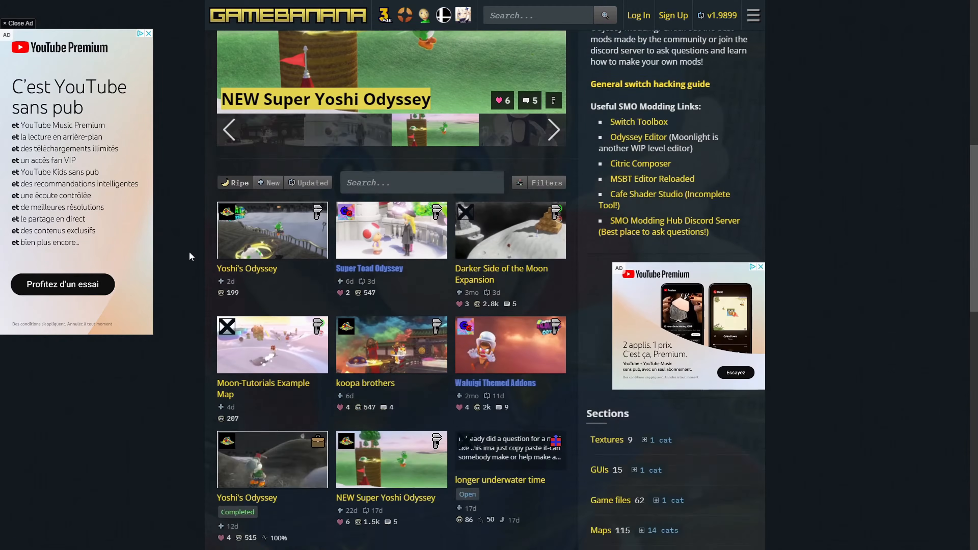
scroll(199, 271, up, 2)
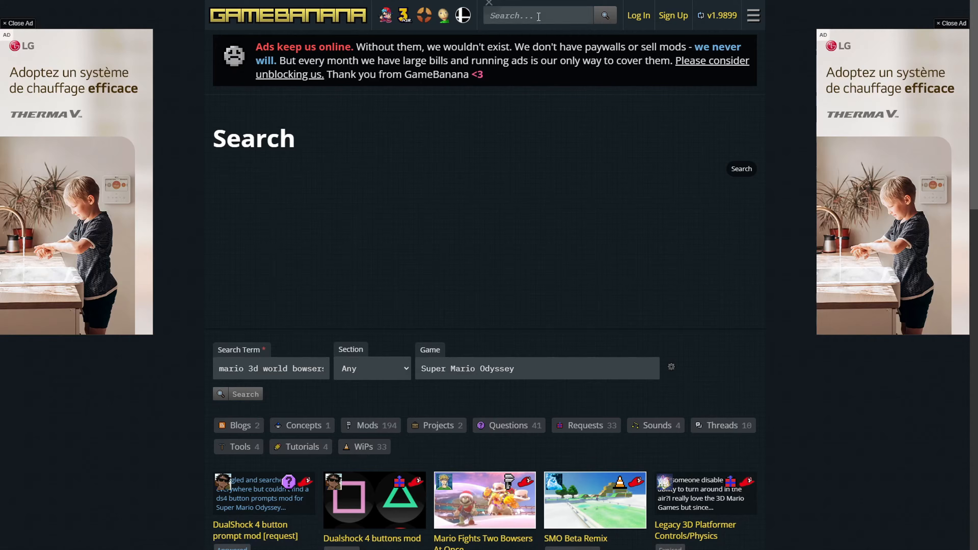
- Search GameBanana for "Mario 3d world bowsers fury" with the search scope set to Games
click(542, 17)
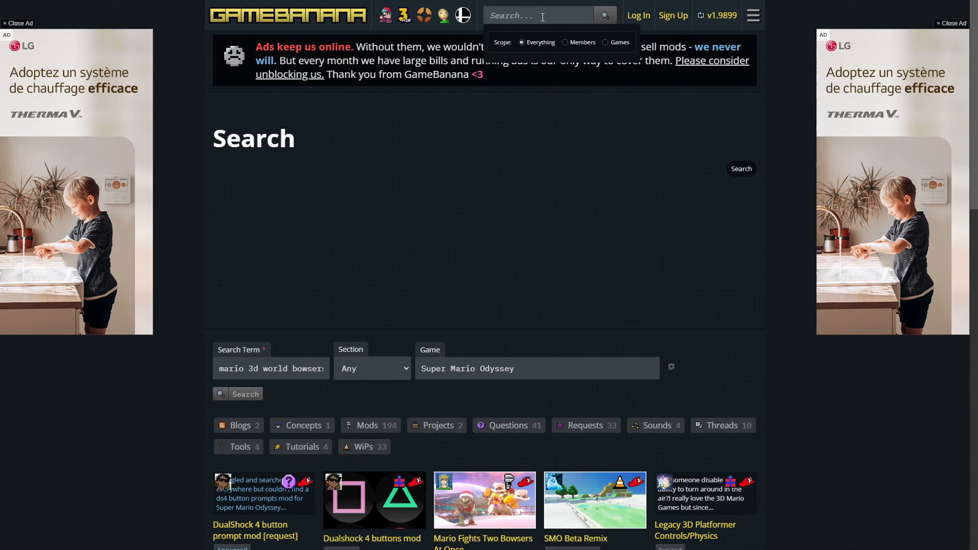
text(mario 3d)
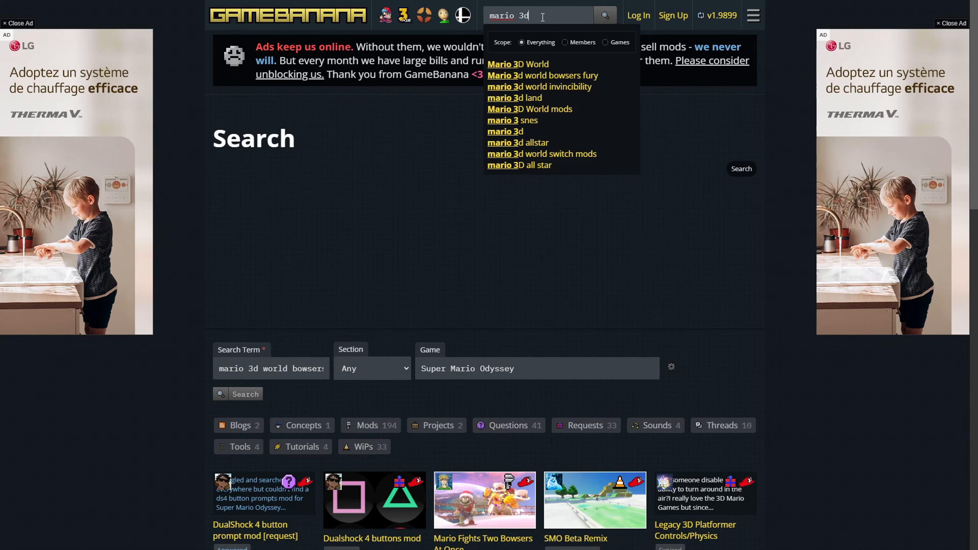
click(613, 44)
click(568, 69)
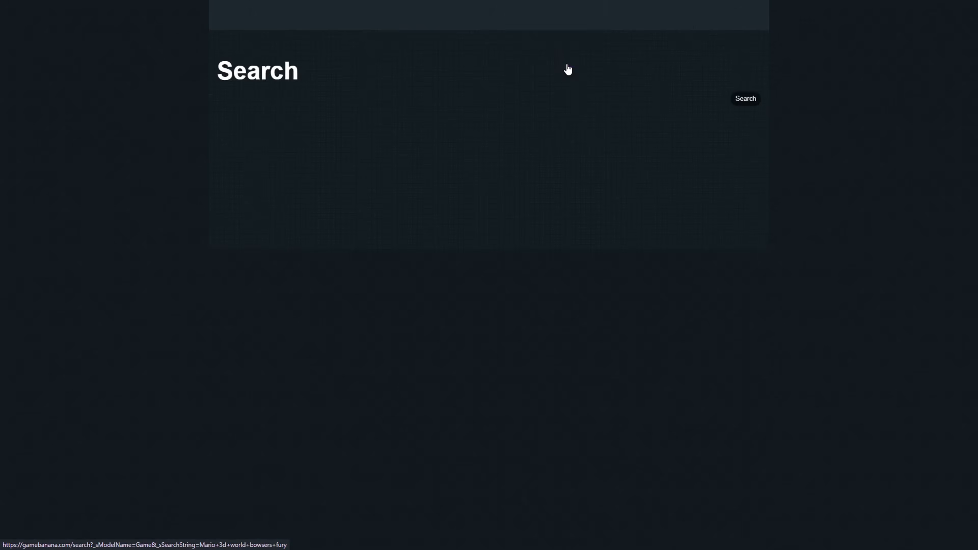
- Restrict the GameBanana search to the Mods section and look through the listed mods
click(399, 284)
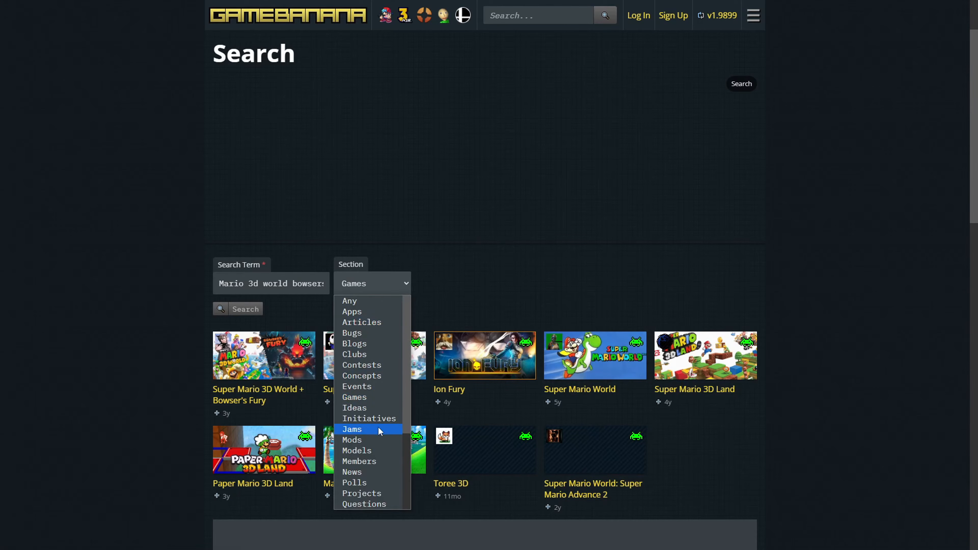
click(352, 440)
scroll(258, 232, down, 10)
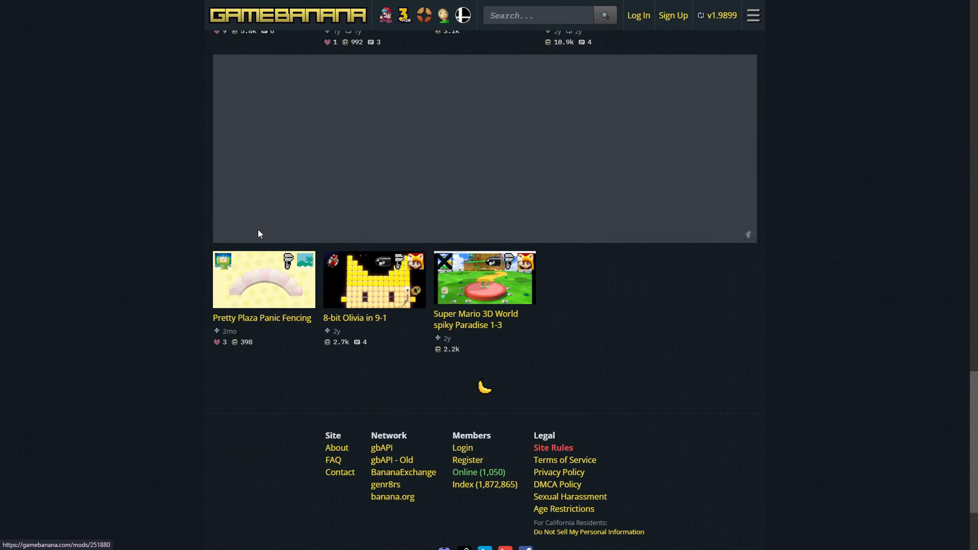
scroll(258, 232, up, 15)
scroll(416, 335, down, 5)
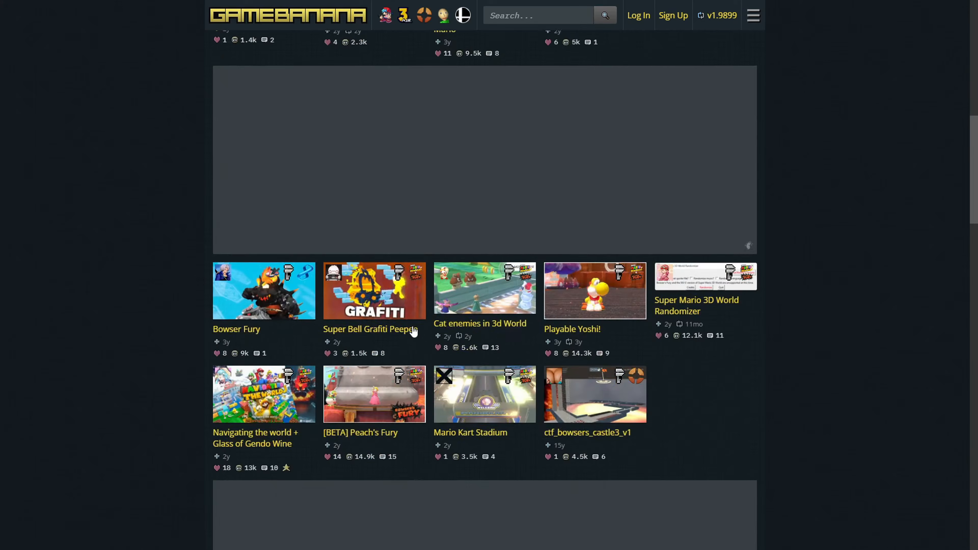
scroll(416, 335, down, 2)
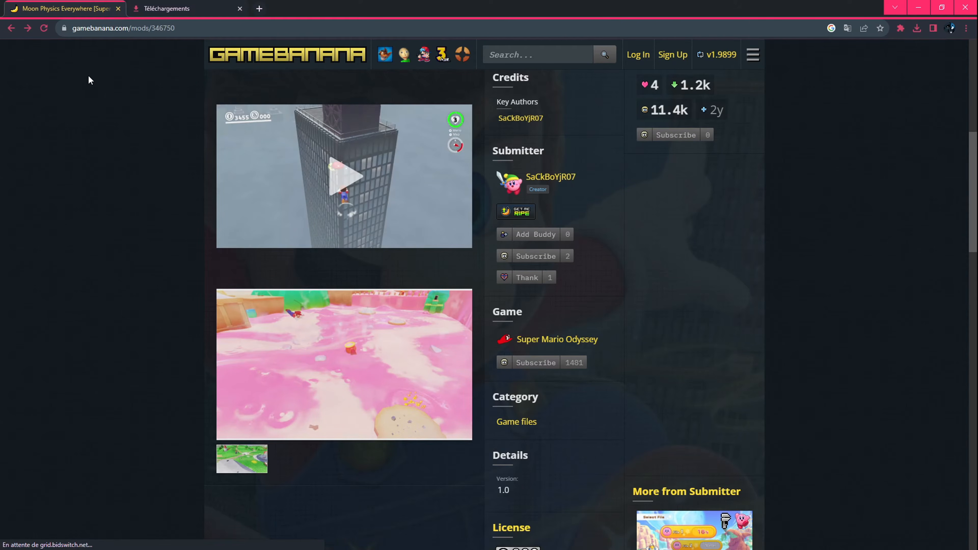
- Review the Moon Physics Everywhere mod page and download moon_physics_everywhere.zip
scroll(133, 106, down, 4)
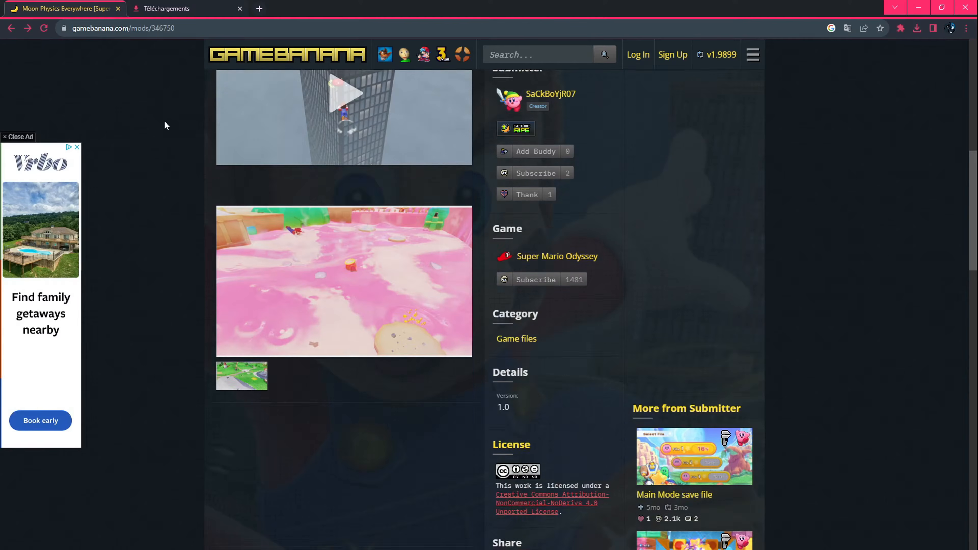
scroll(236, 171, up, 6)
scroll(197, 164, down, 5)
scroll(284, 277, up, 3)
scroll(144, 236, up, 2)
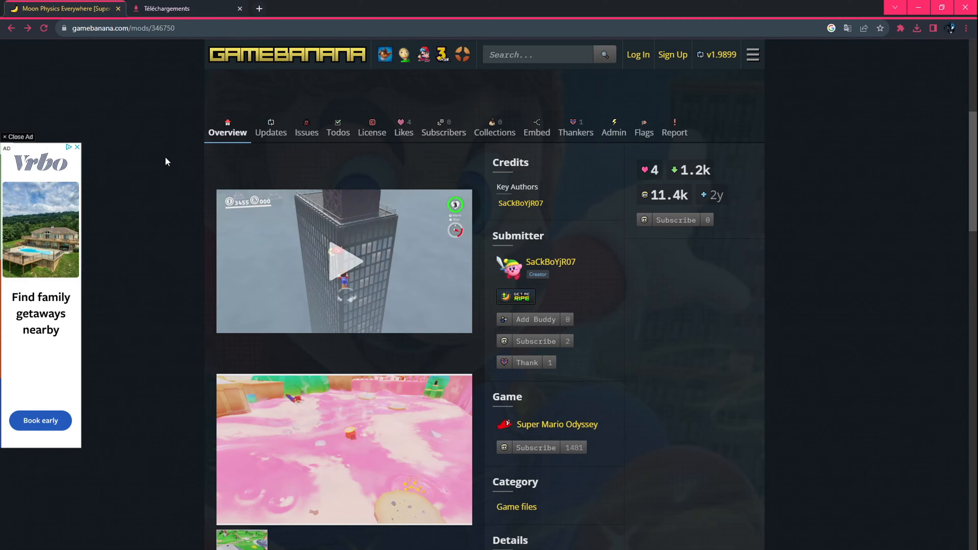
scroll(223, 192, down, 10)
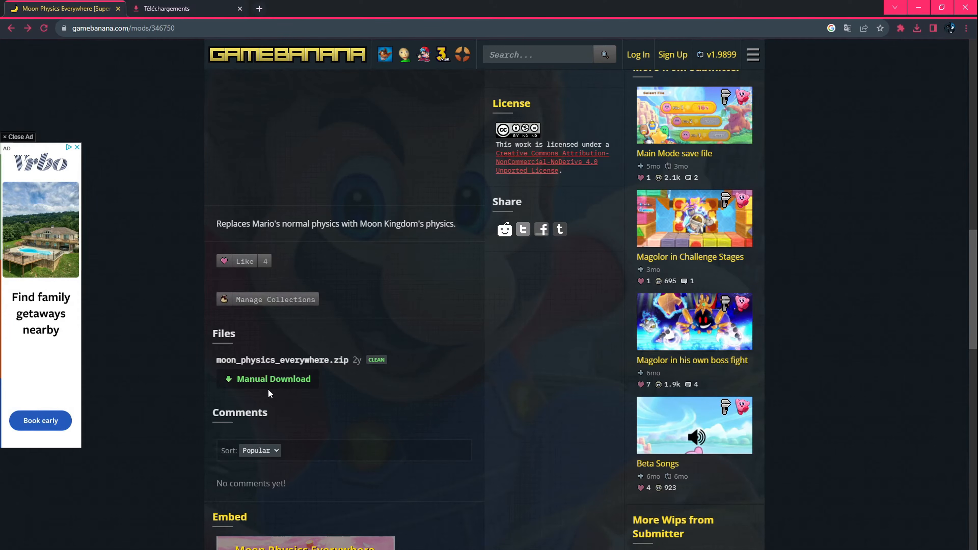
click(264, 381)
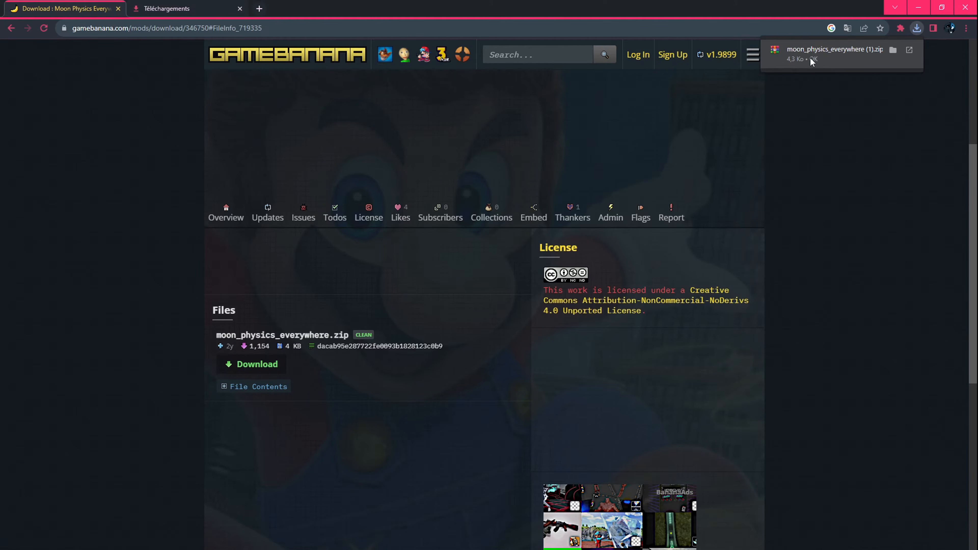
- Place the downloaded moon_physics_everywhere archive on the desktop
drag(710, 8, 710, 130)
click(865, 158)
drag(785, 211, 285, 62)
key(super+d)
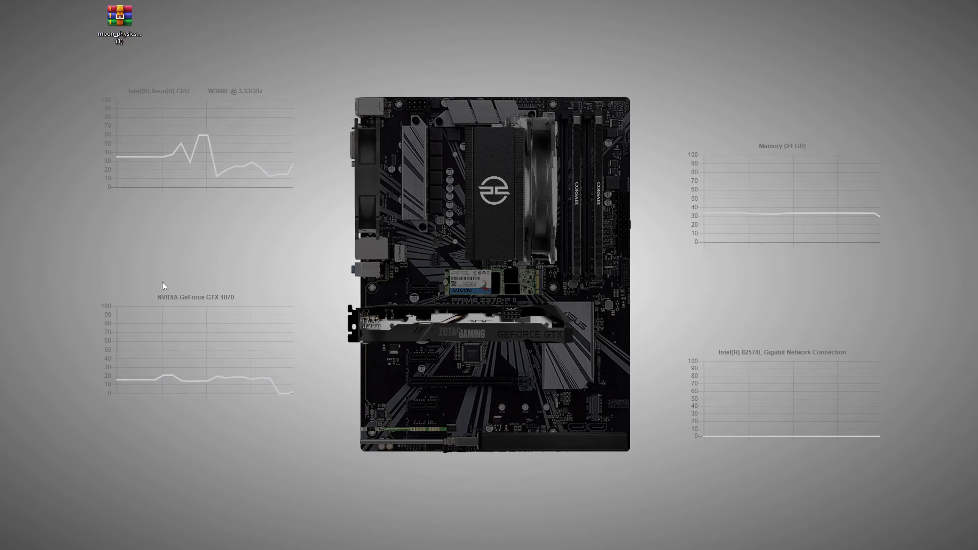
- Open the moon_physics_everywhere archive and extract its Moon Physics Everywhere folder to the desktop
drag(147, 286, 237, 304)
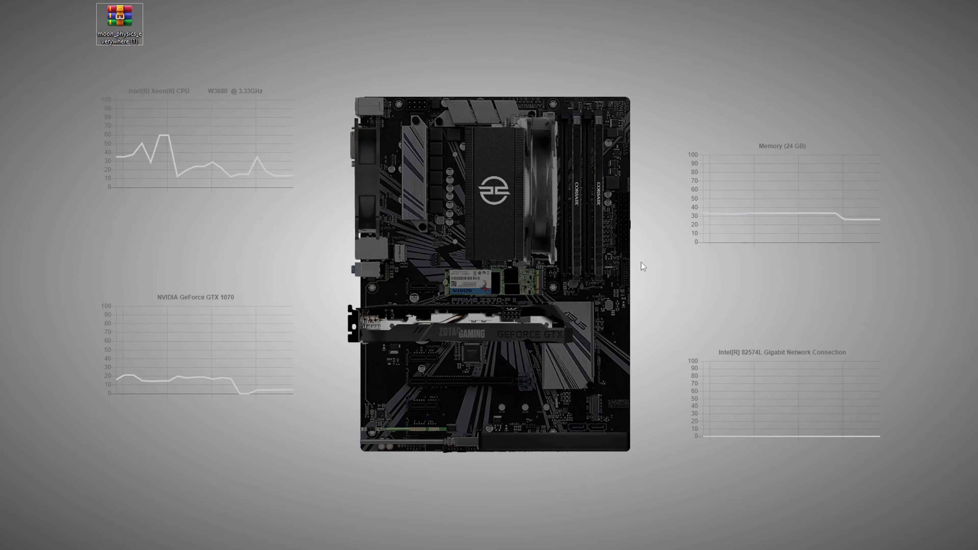
key(Return)
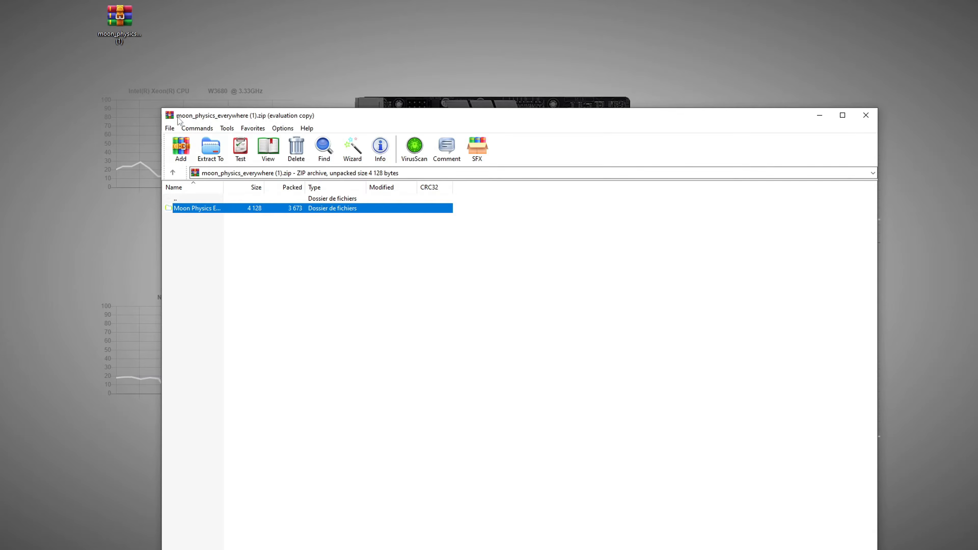
drag(176, 208, 116, 138)
double_click(116, 138)
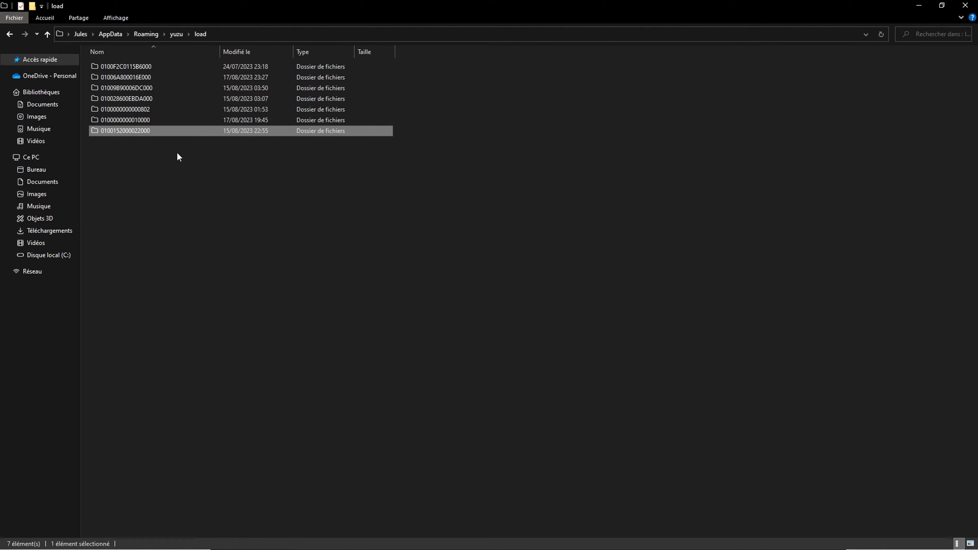
click(178, 157)
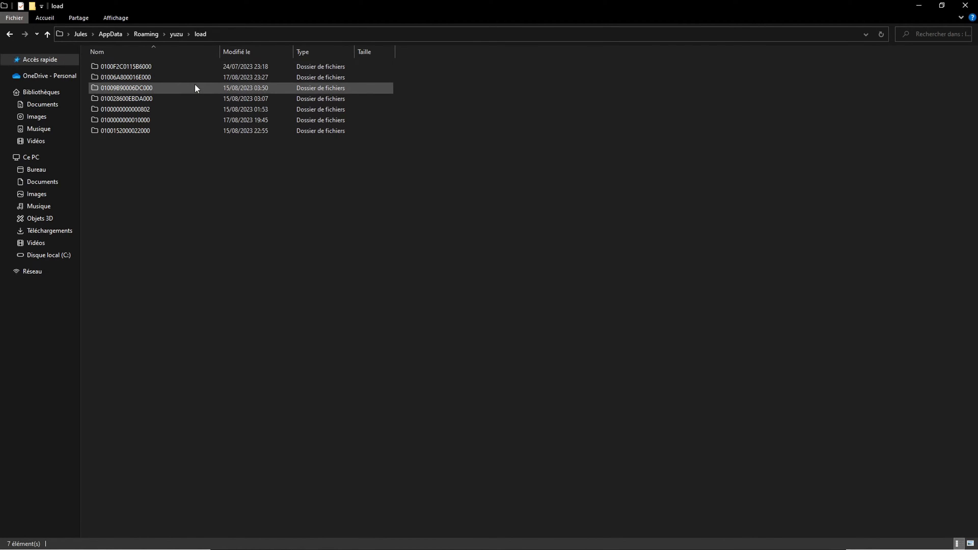
mouse_move(149, 146)
mouse_down()
mouse_move(151, 69)
mouse_move(152, 134)
mouse_up()
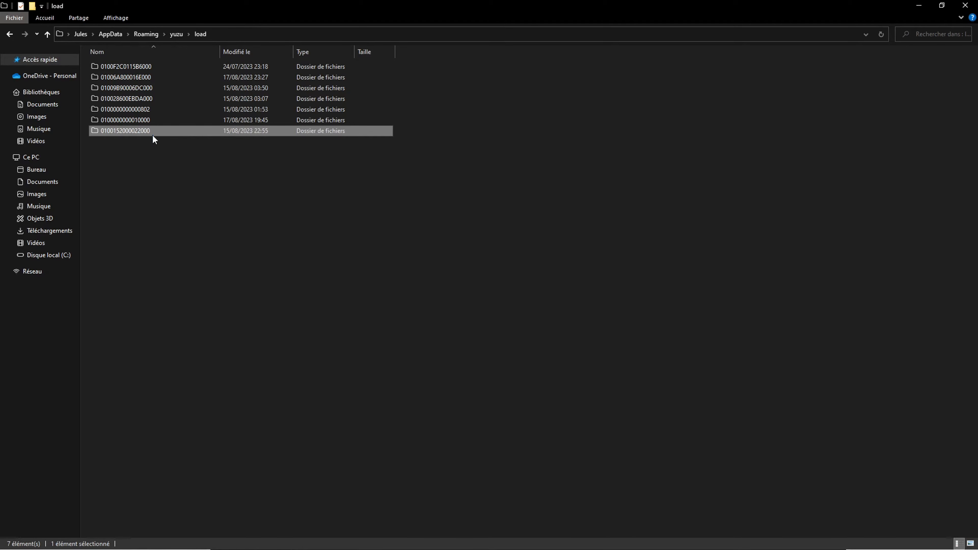
click(163, 149)
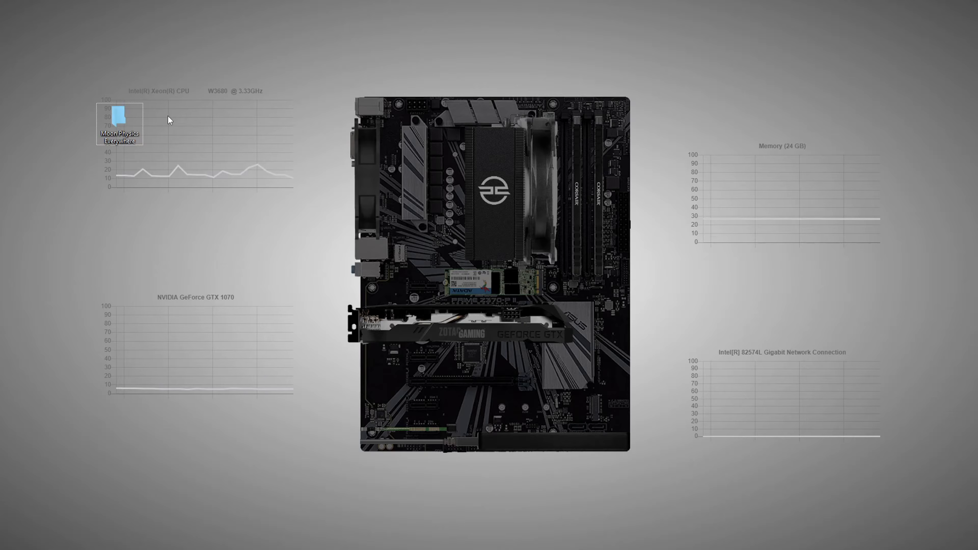
drag(73, 80, 144, 147)
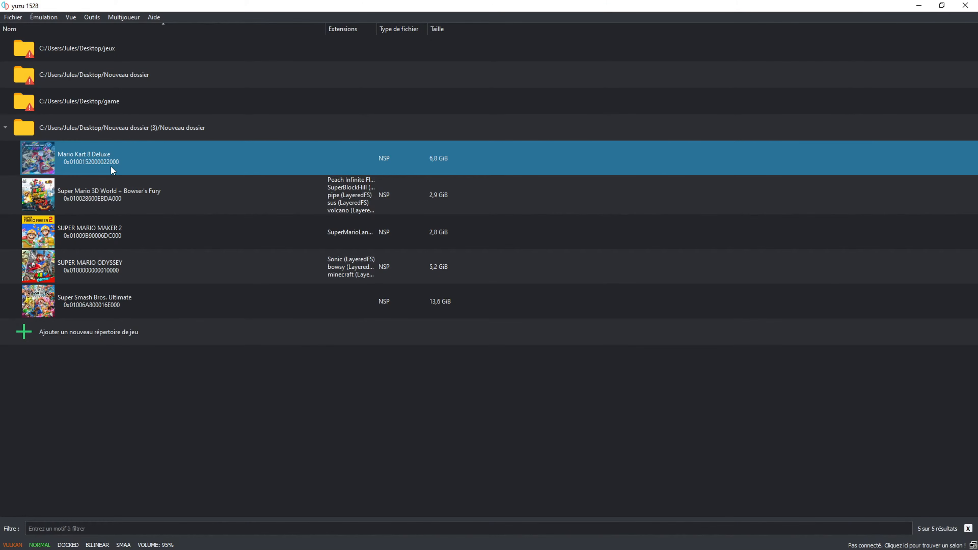
- Open the mod data location of SUPER MARIO ODYSSEY from the yuzu game list, beside the desktop's mod folder
click(160, 264)
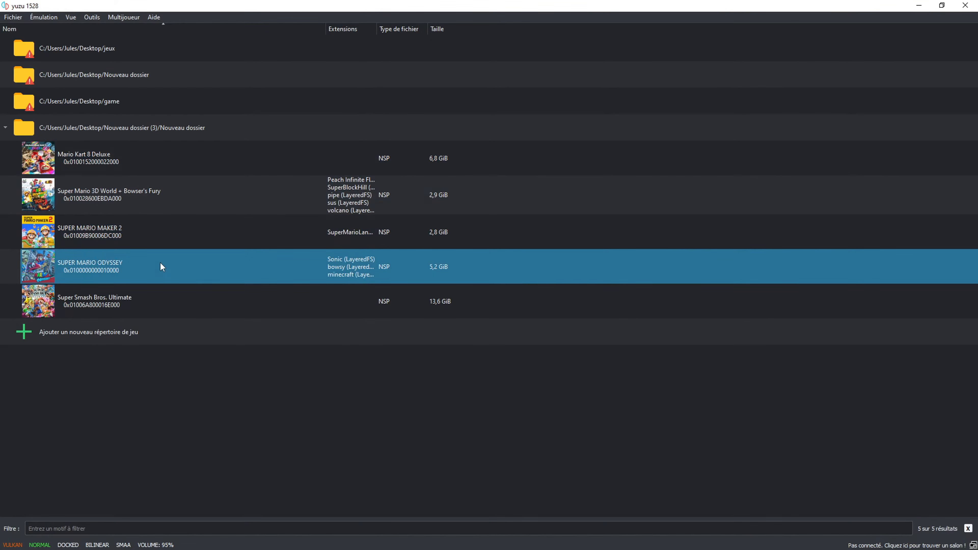
right_click(160, 264)
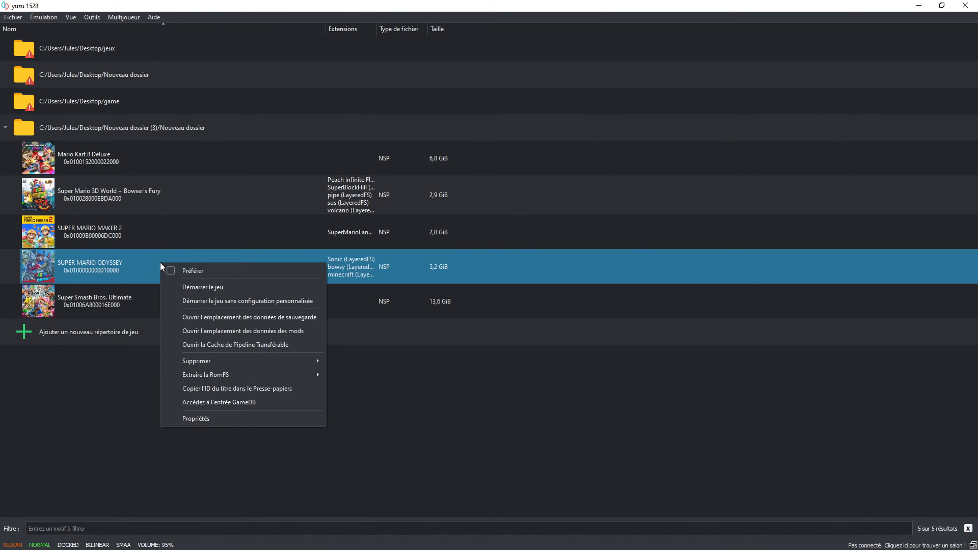
click(263, 331)
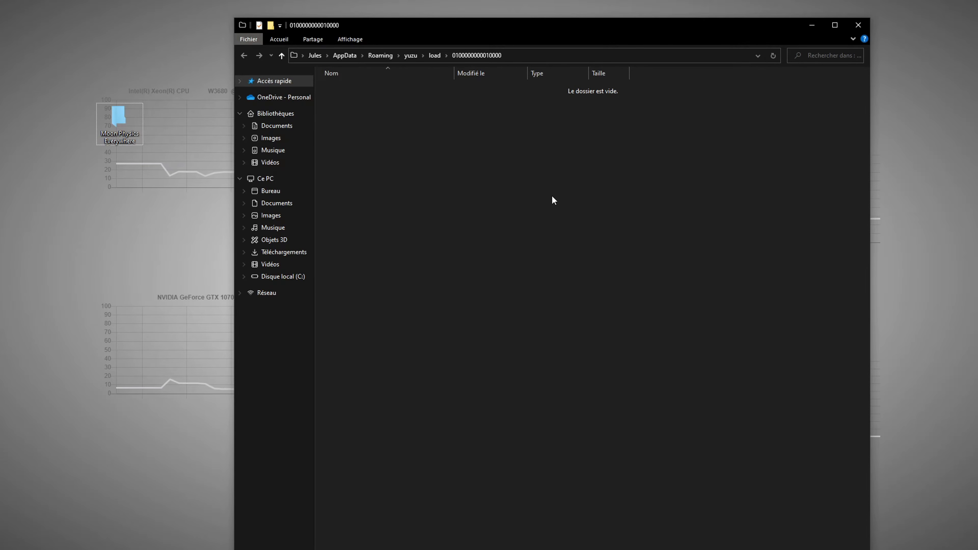
drag(522, 29, 504, 21)
mouse_move(103, 122)
mouse_down()
mouse_move(424, 231)
mouse_move(435, 150)
mouse_move(26, 146)
mouse_move(105, 129)
mouse_up()
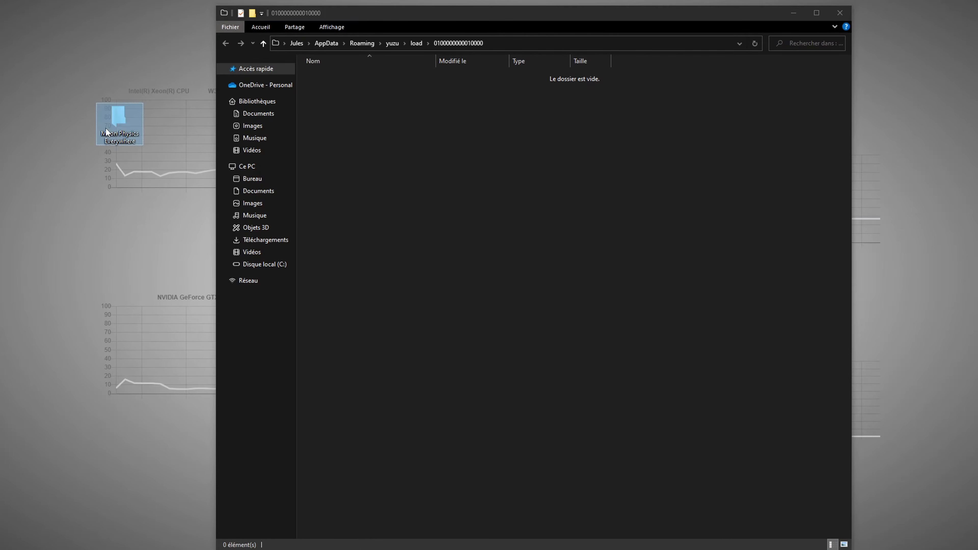
right_click(403, 134)
mouse_move(492, 255)
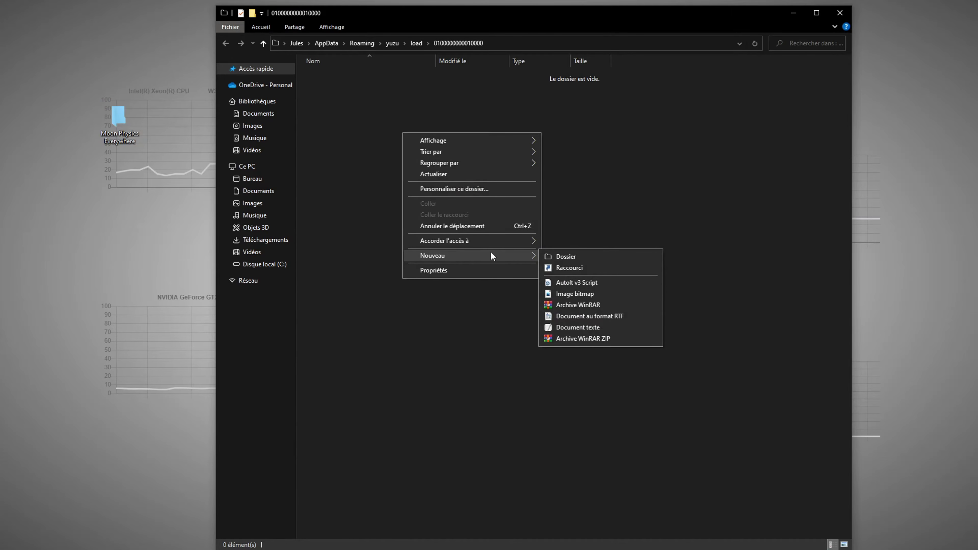
click(553, 256)
text(Moon Mario)
click(341, 100)
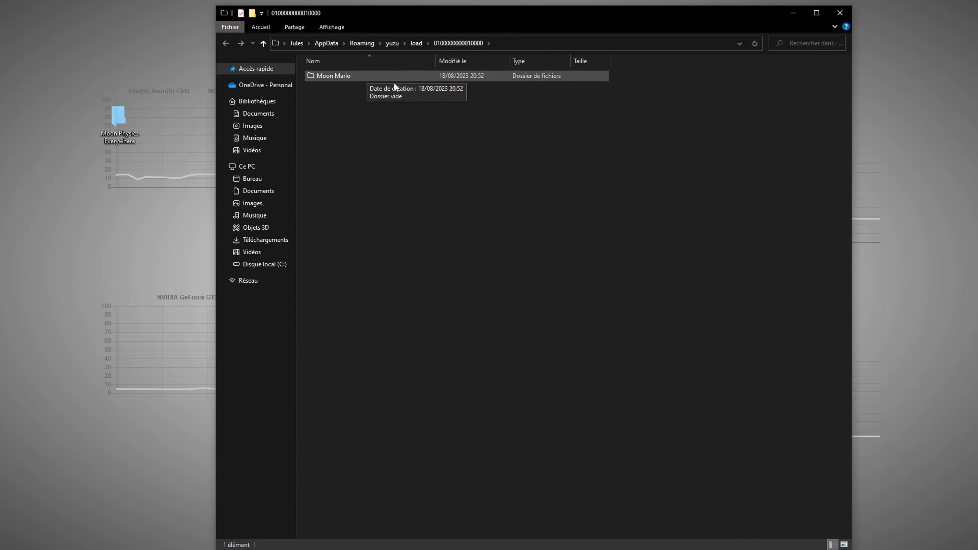
double_click(122, 117)
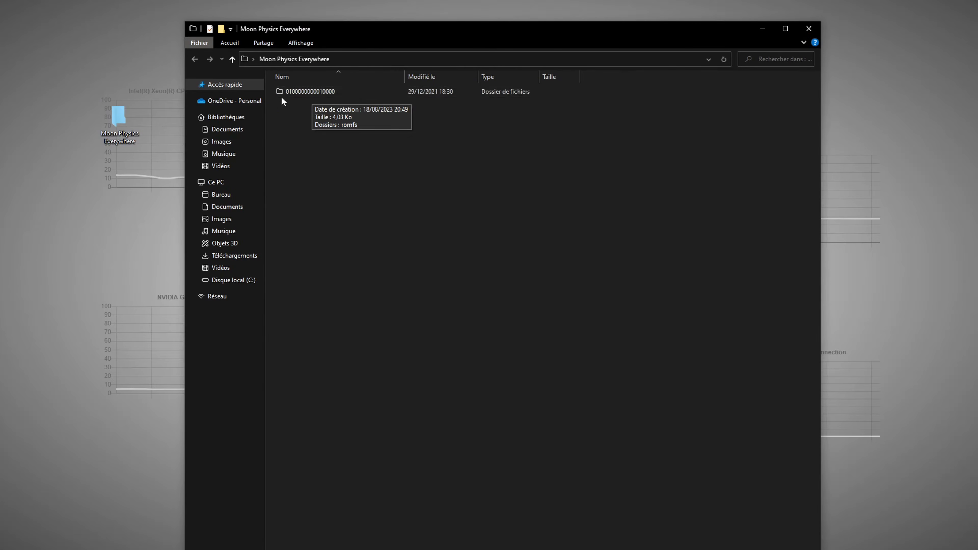
double_click(327, 94)
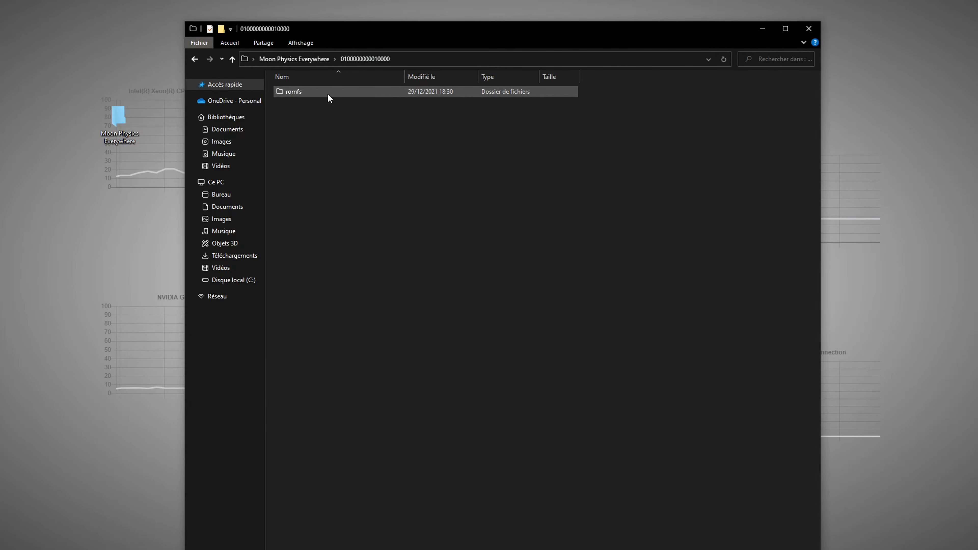
mouse_move(299, 106)
mouse_down()
mouse_move(314, 90)
mouse_move(314, 100)
mouse_up()
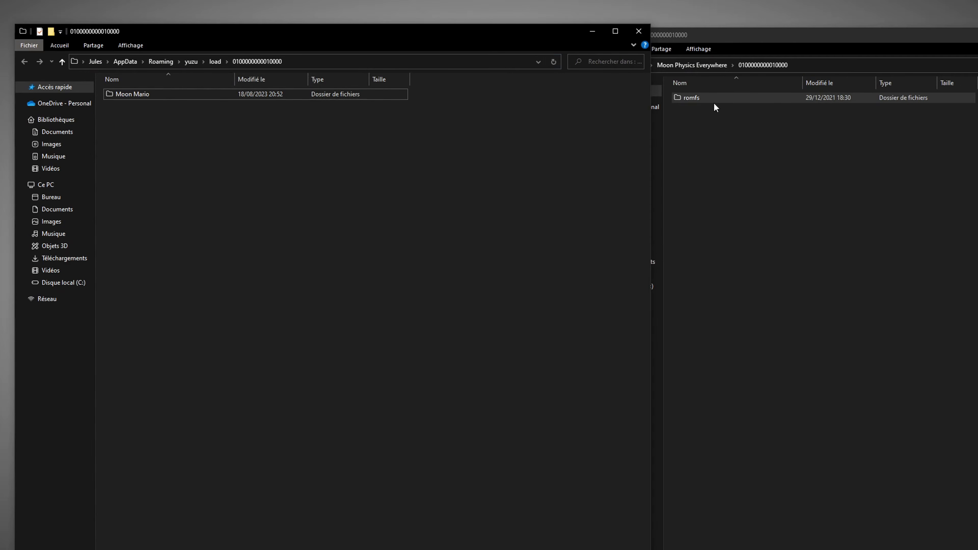
drag(709, 99, 308, 93)
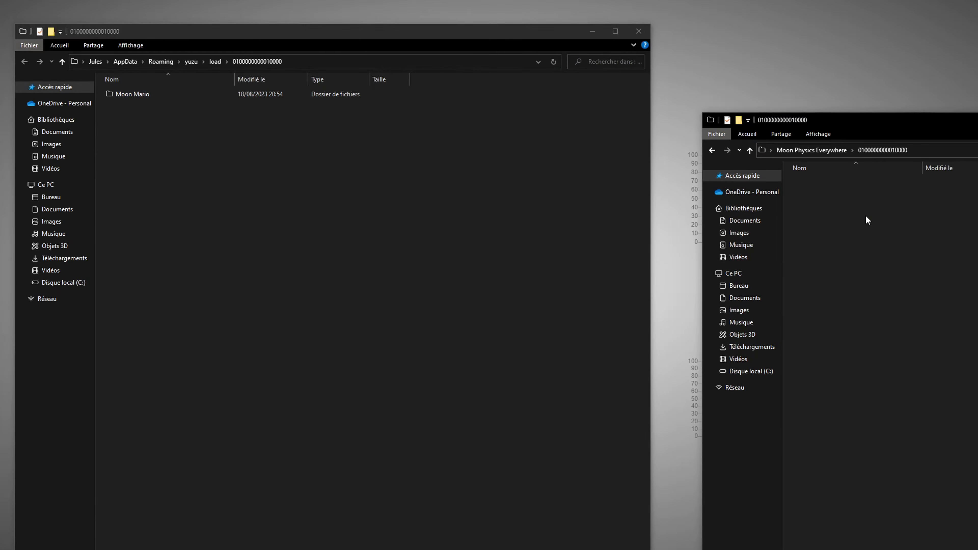
drag(425, 149, 426, 171)
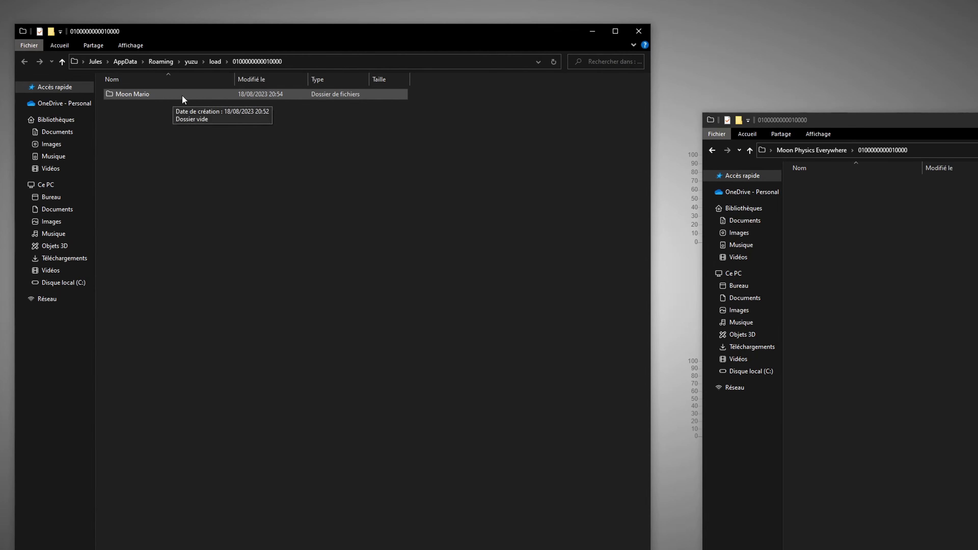
key(super+Up)
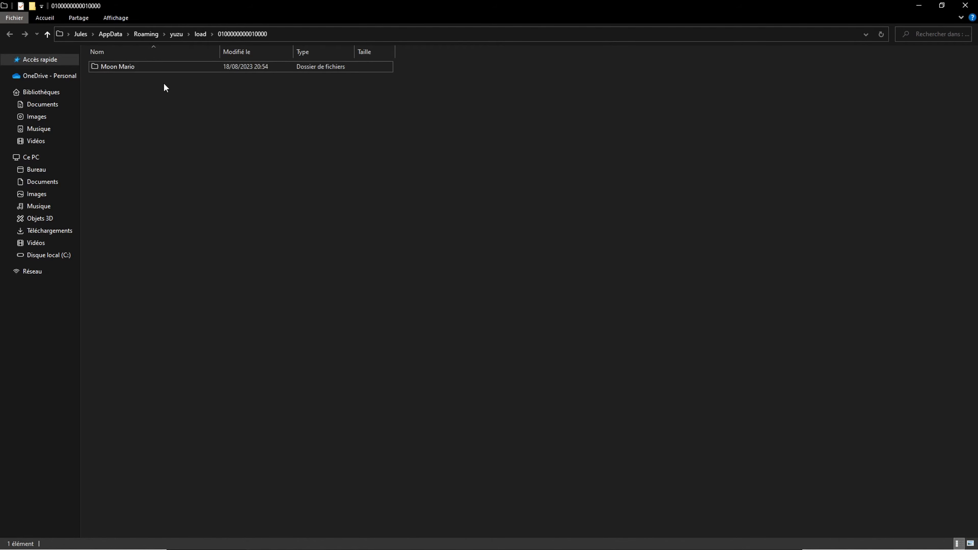
drag(110, 99, 338, 302)
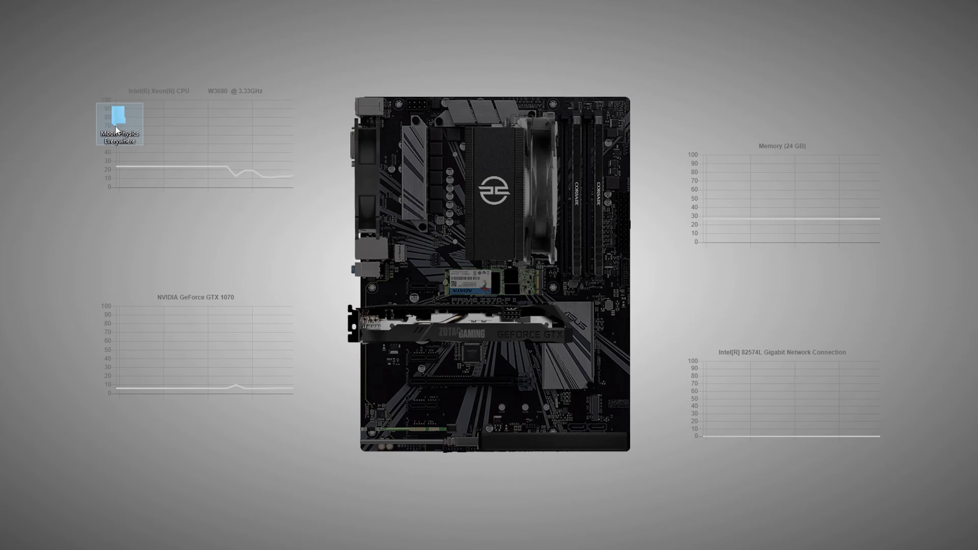
drag(115, 126, 538, 157)
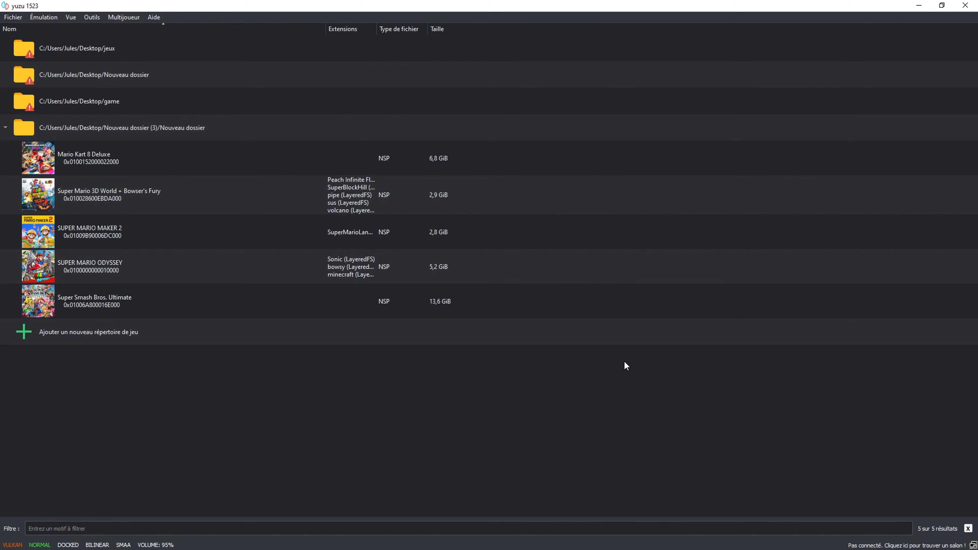
- Launch SUPER MARIO ODYSSEY from the yuzu game list to try the installed moon physics mod
click(430, 275)
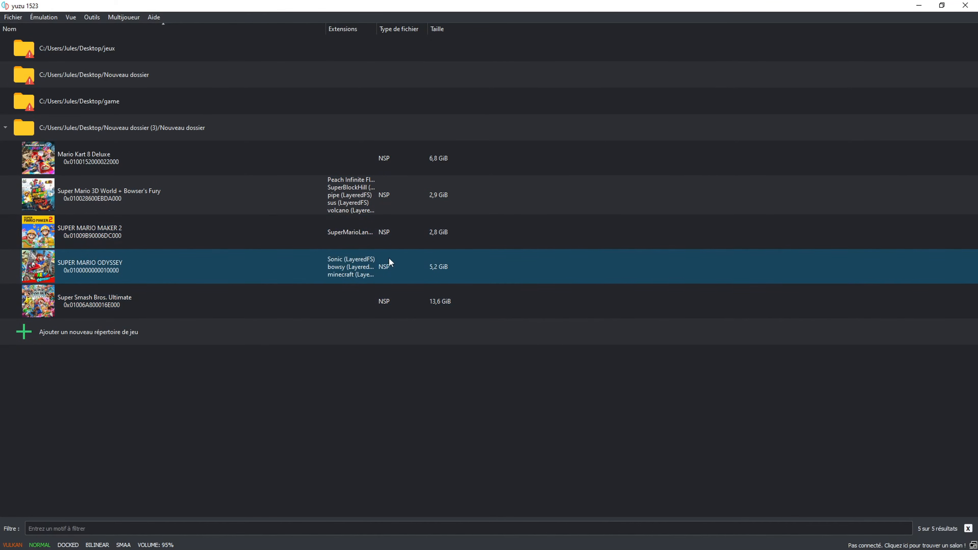
double_click(389, 257)
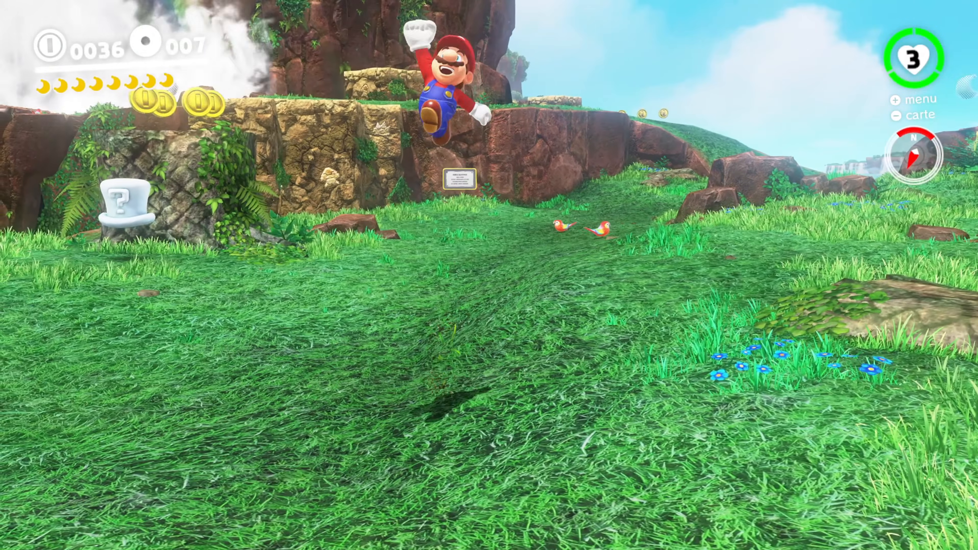